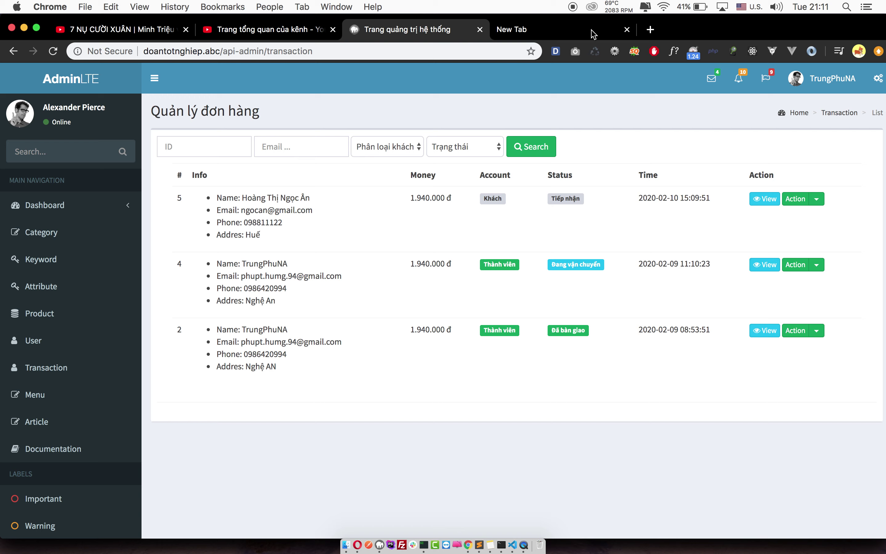
- Open the Google home page in the empty new tab
{"action": "left_click", "coordinate": [593, 33]}
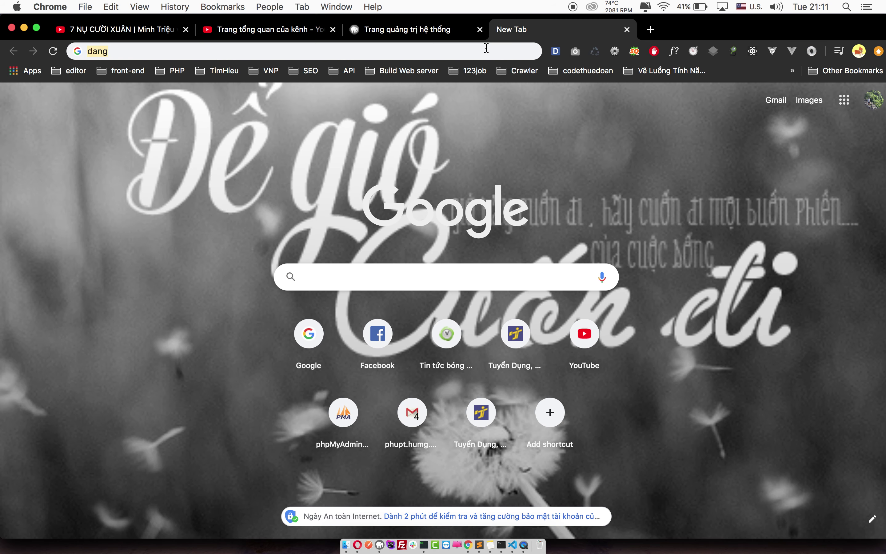
{"action": "key", "text": "BackSpace"}
{"action": "type", "text": "go"}
{"action": "key", "text": "Return"}
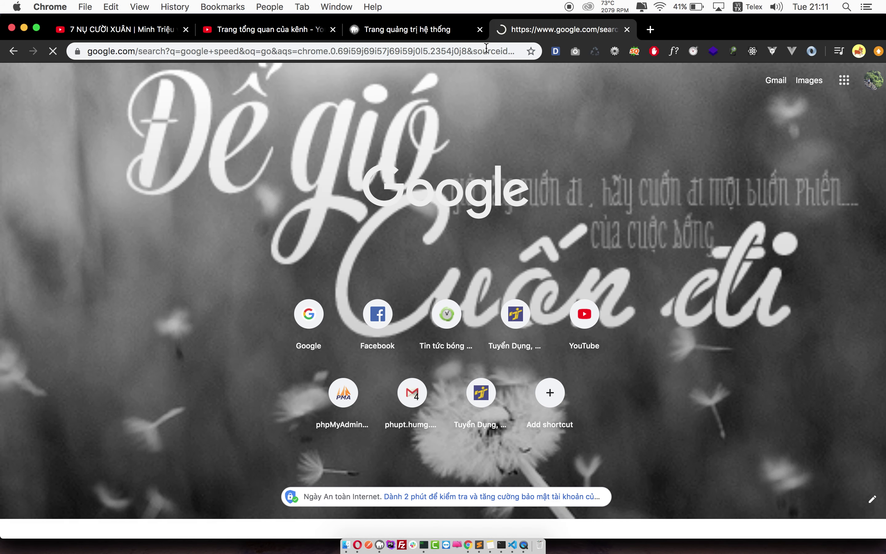
{"action": "left_click", "coordinate": [464, 54]}
{"action": "type", "text": "g"}
{"action": "key", "text": "Return"}
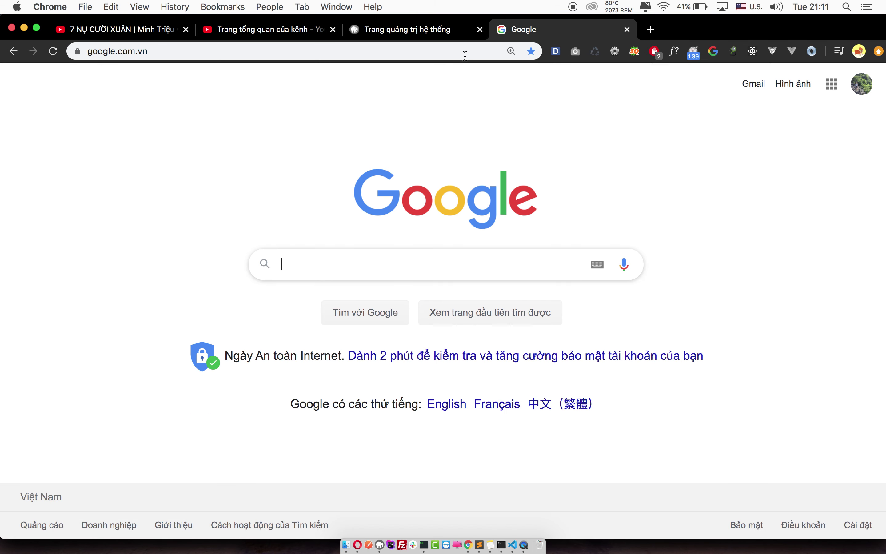
- Search Google for 'laravel excel', correcting the misspelled query
{"action": "type", "text": "laravel e"}
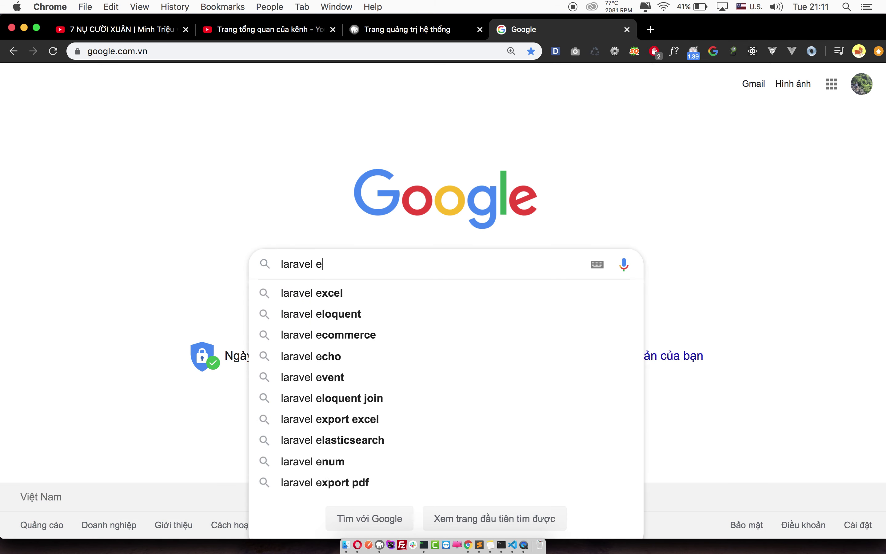
{"action": "type", "text": "xec"}
{"action": "key", "text": "BackSpace"}
{"action": "type", "text": "l"}
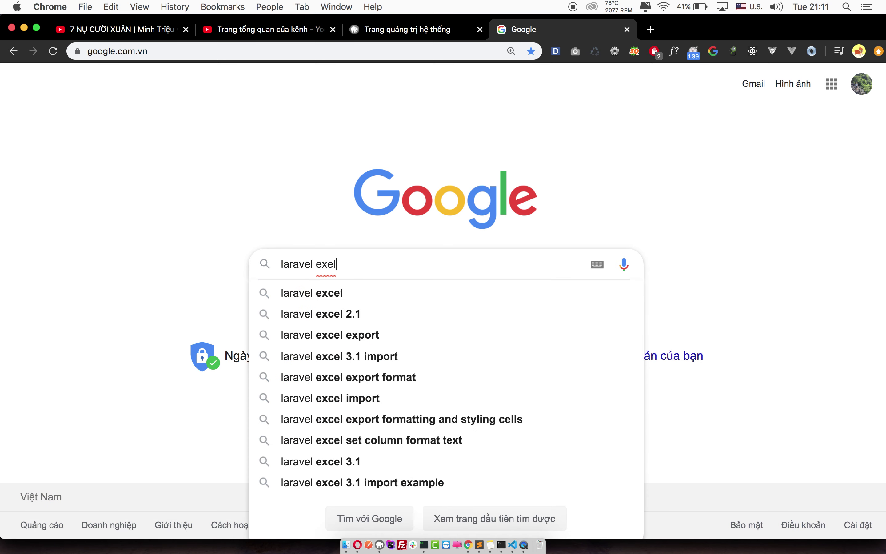
{"action": "key", "text": "Return"}
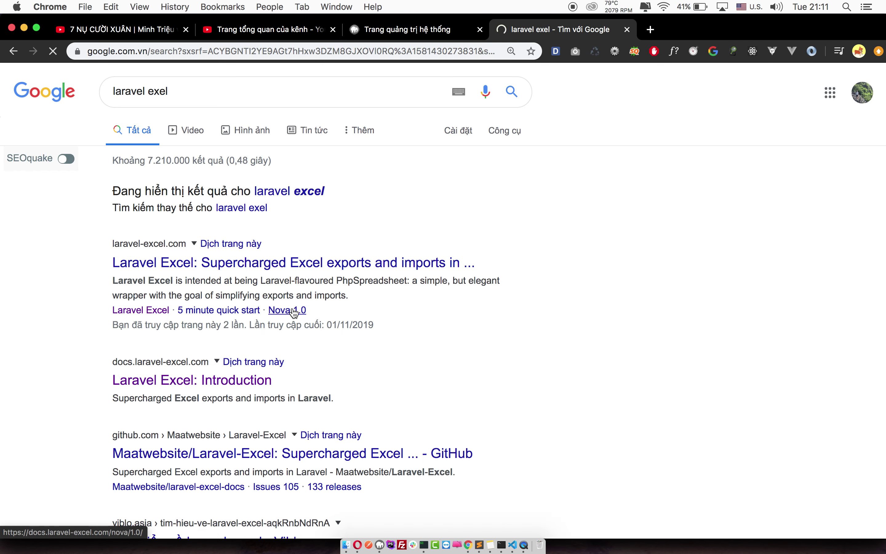
- Open the laravel-excel.com result and try the GitHub link in a separate window
{"action": "left_click", "coordinate": [246, 268]}
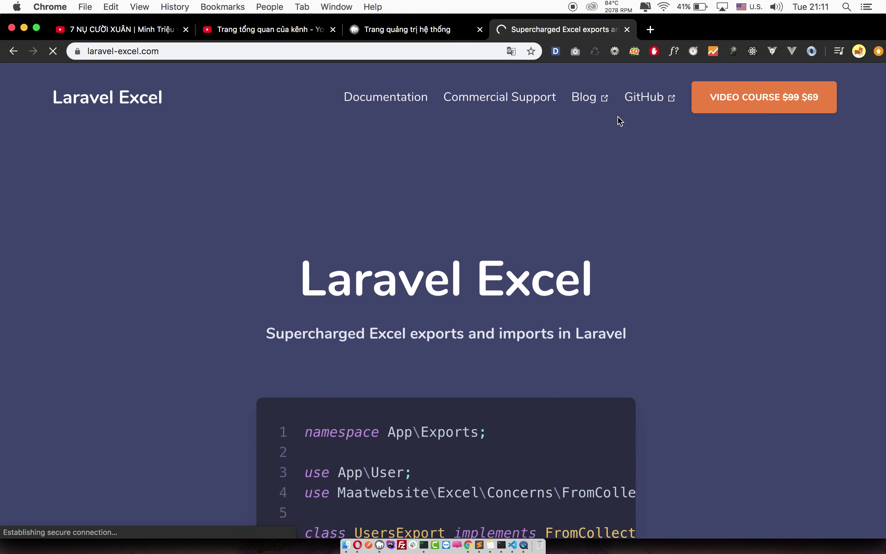
{"action": "right_click", "coordinate": [650, 96]}
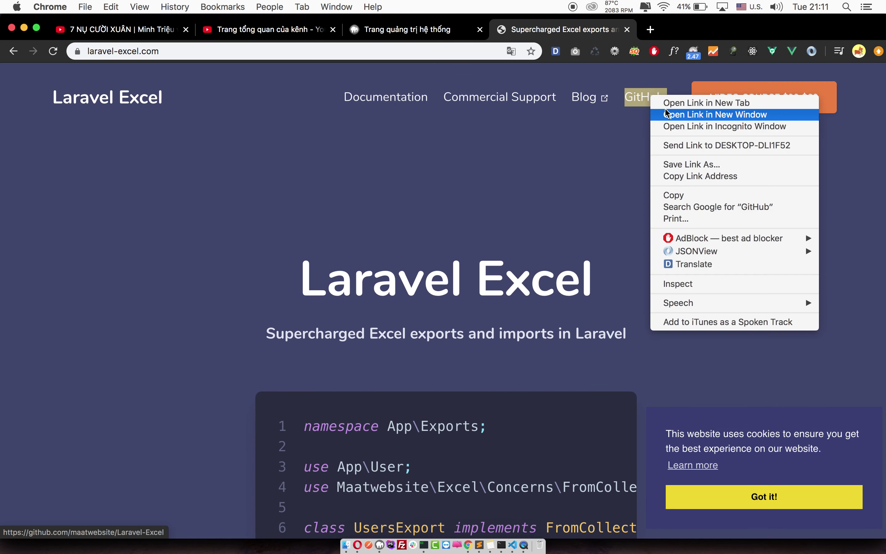
{"action": "left_click", "coordinate": [666, 114]}
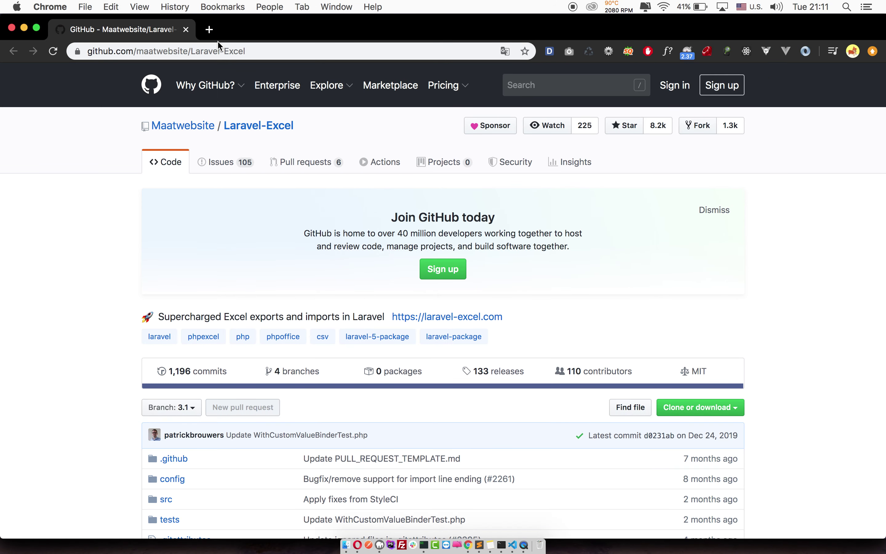
{"action": "left_click", "coordinate": [190, 55]}
{"action": "left_click", "coordinate": [11, 27]}
- Open the Maatwebsite/Laravel-Excel GitHub repo as a tab, then its laravel-excel.com homepage link
{"action": "left_click", "coordinate": [645, 97]}
{"action": "scroll", "coordinate": [443, 256], "scroll_direction": "down", "scroll_amount": 2}
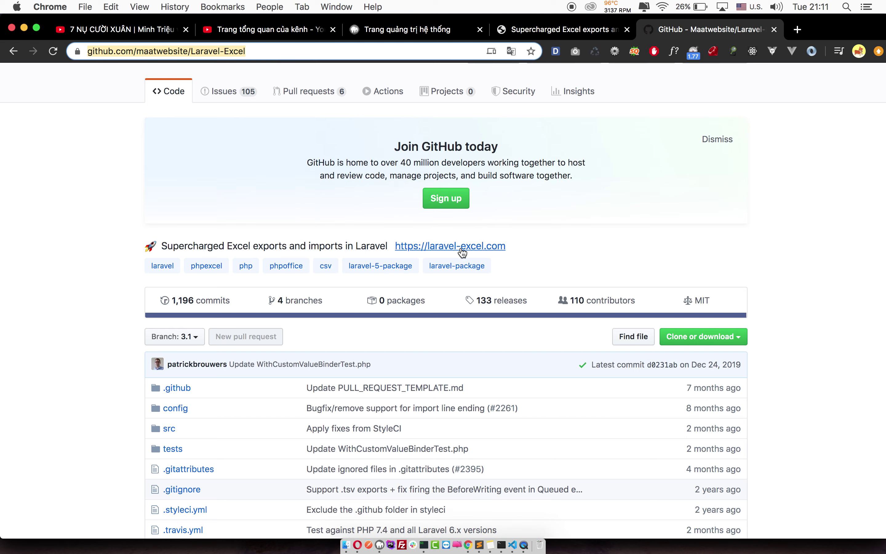
{"action": "left_click", "coordinate": [462, 249], "text": "super"}
{"action": "left_click", "coordinate": [793, 36]}
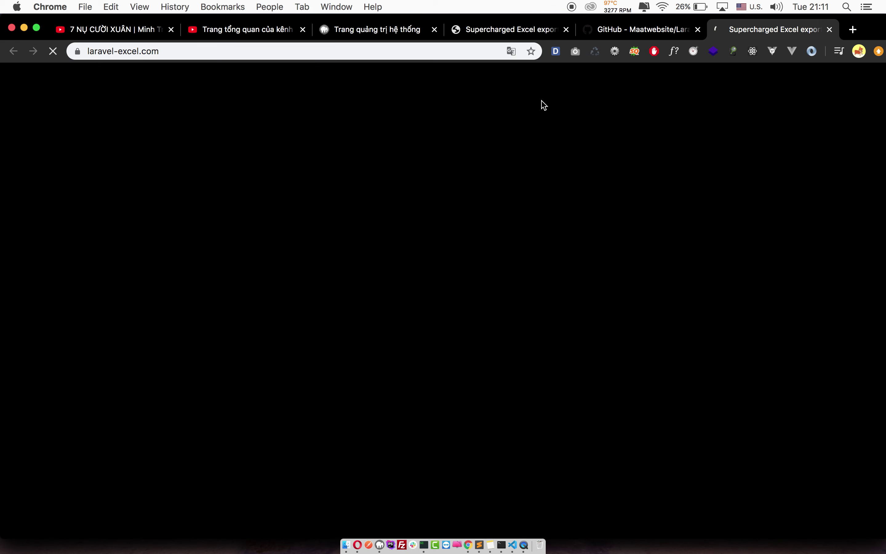
- Copy the 'composer require maatwebsite/excel' command from the docs' Installation page
{"action": "left_click", "coordinate": [398, 104]}
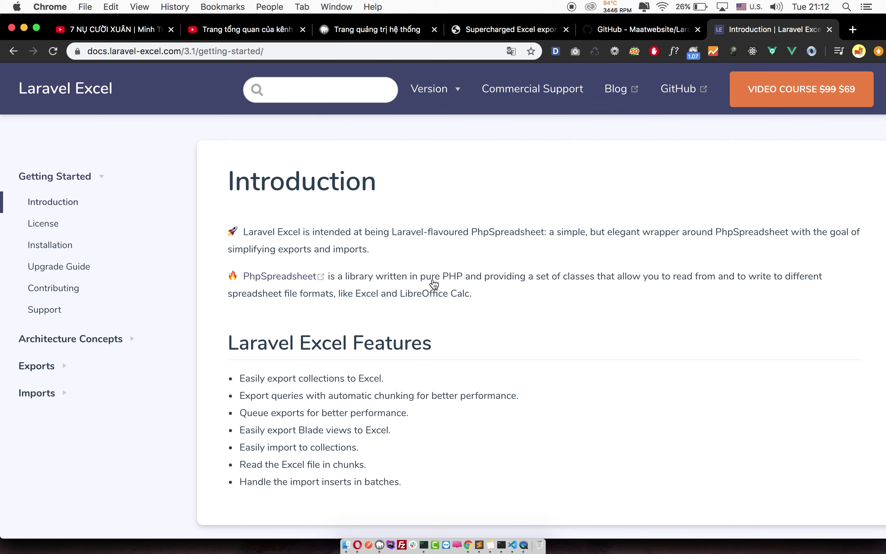
{"action": "scroll", "coordinate": [434, 284], "scroll_direction": "down", "scroll_amount": 5}
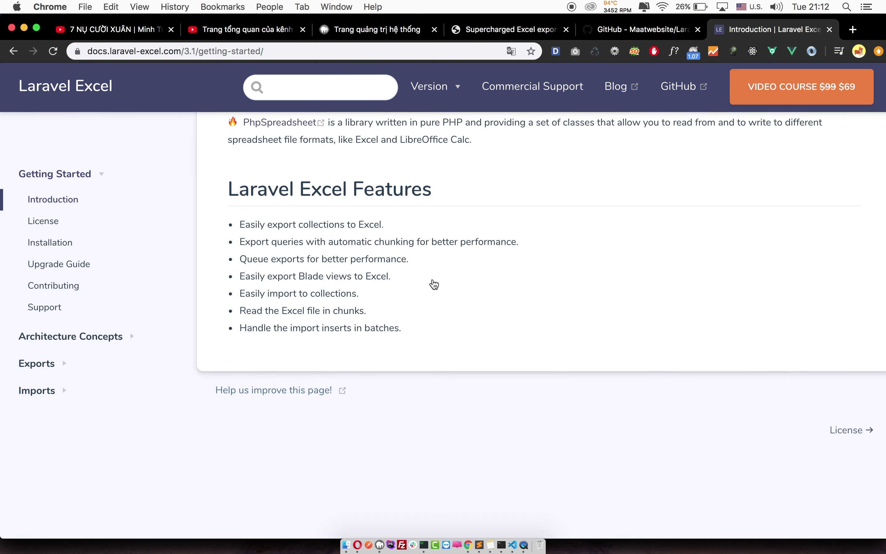
{"action": "left_click", "coordinate": [63, 242]}
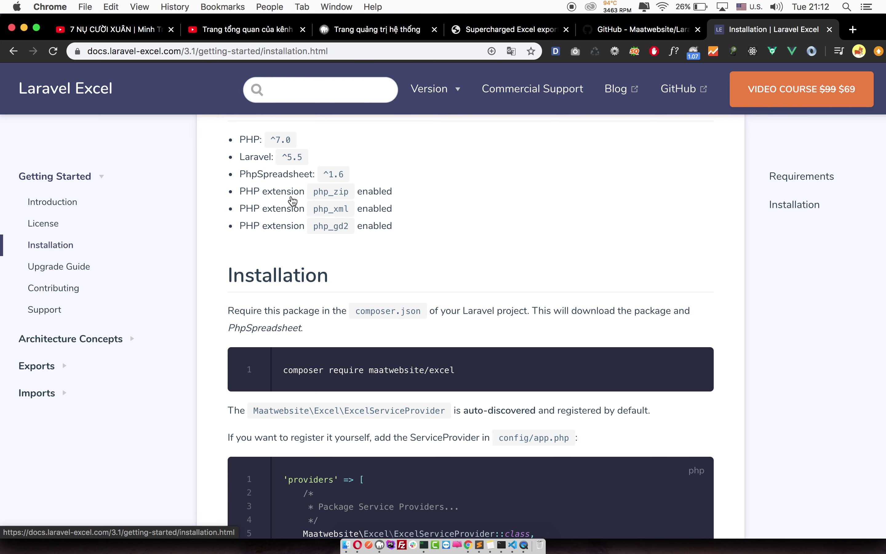
{"action": "scroll", "coordinate": [301, 179], "scroll_direction": "down", "scroll_amount": 1}
{"action": "left_click_drag", "start_coordinate": [283, 332], "coordinate": [455, 332]}
{"action": "key", "text": "super+c"}
{"action": "key", "text": "ctrl+Left"}
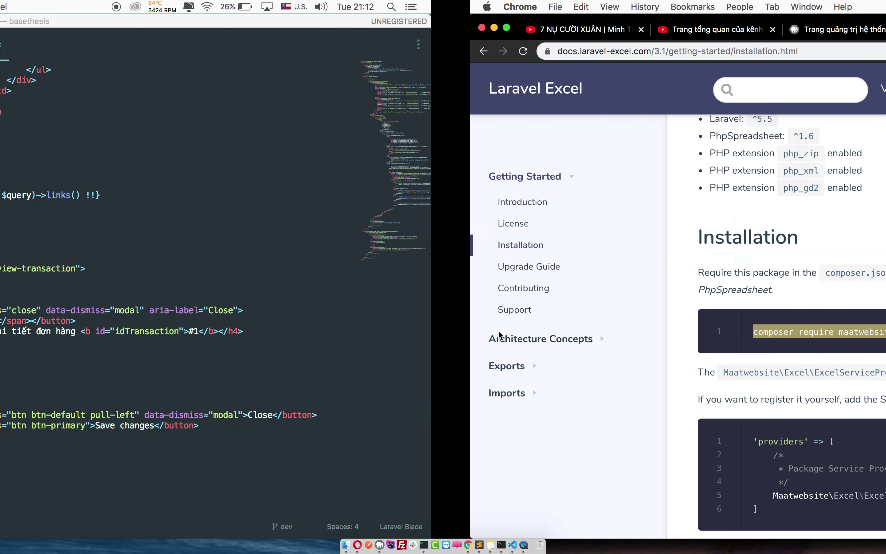
- Run composer require maatwebsite/excel in the basethesis project terminal, adding ^3.1 to composer.json
{"action": "key", "text": "ctrl+Right"}
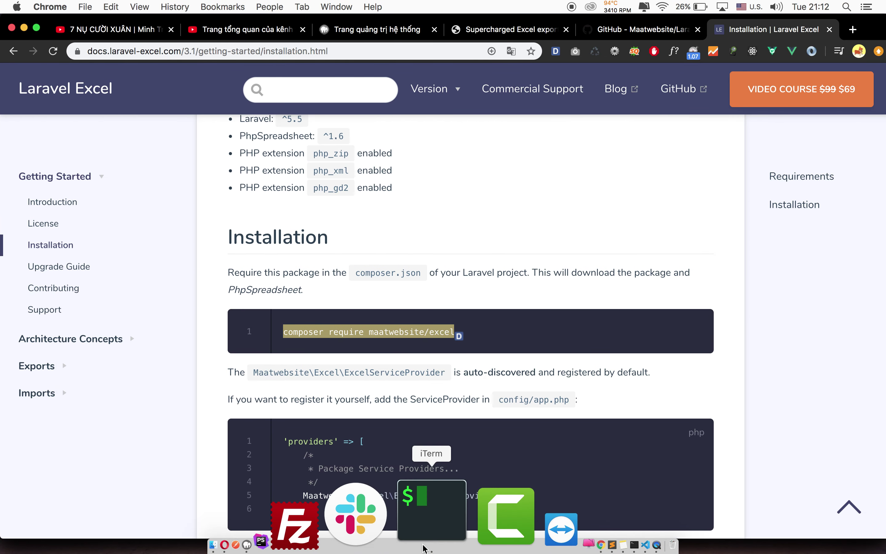
{"action": "left_click", "coordinate": [432, 511]}
{"action": "key", "text": "super+v"}
{"action": "key", "text": "Return"}
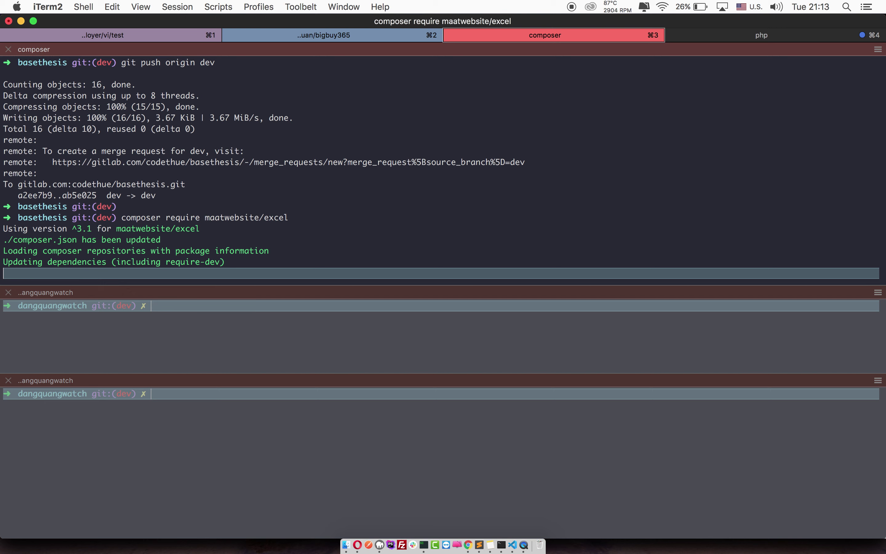
{"action": "left_click", "coordinate": [451, 511]}
- Copy the ExcelServiceProvider line from the docs and open config/app.php in Sublime Text
{"action": "scroll", "coordinate": [459, 301], "scroll_direction": "down", "scroll_amount": 1}
{"action": "scroll", "coordinate": [470, 301], "scroll_direction": "down", "scroll_amount": 5}
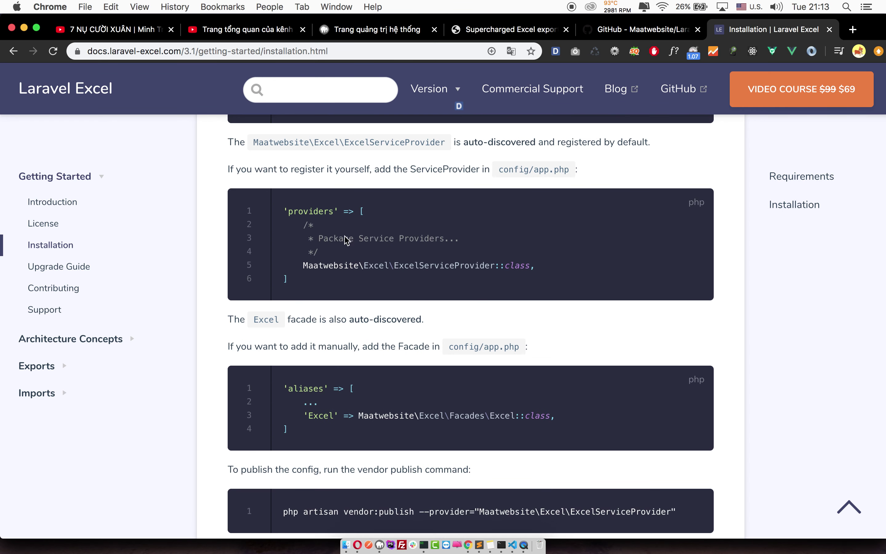
{"action": "left_click_drag", "start_coordinate": [292, 266], "coordinate": [575, 272]}
{"action": "key", "text": "super+c"}
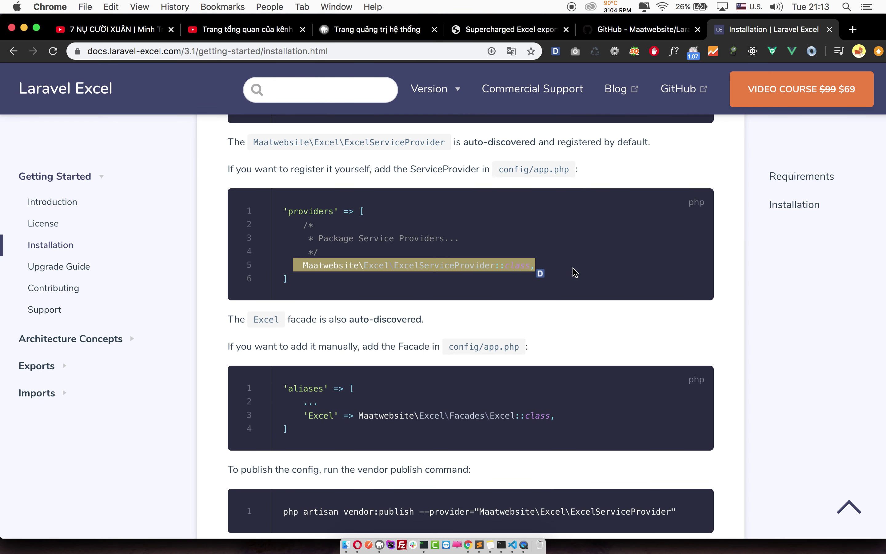
{"action": "key", "text": "super+Tab"}
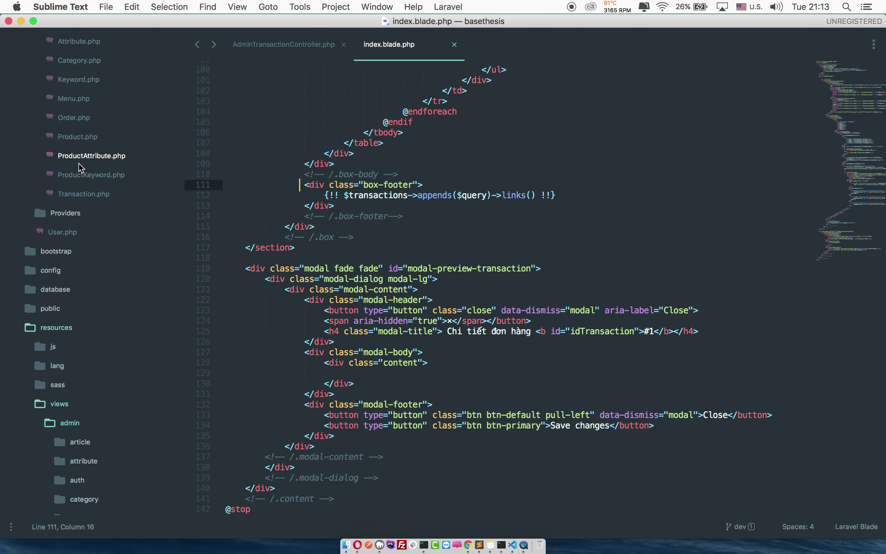
{"action": "scroll", "coordinate": [77, 165], "scroll_direction": "up", "scroll_amount": 5}
{"action": "left_click", "coordinate": [63, 104]}
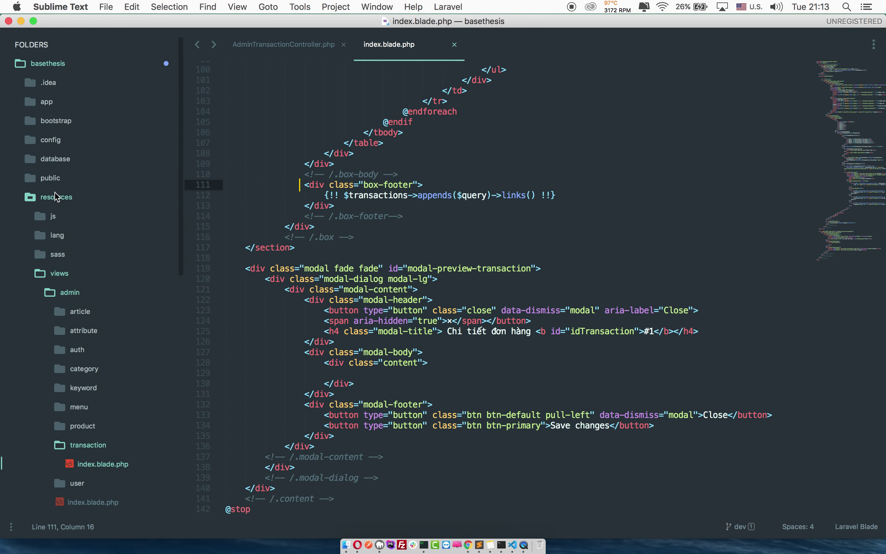
{"action": "left_click", "coordinate": [51, 197]}
{"action": "left_click", "coordinate": [61, 142]}
{"action": "left_click", "coordinate": [61, 158]}
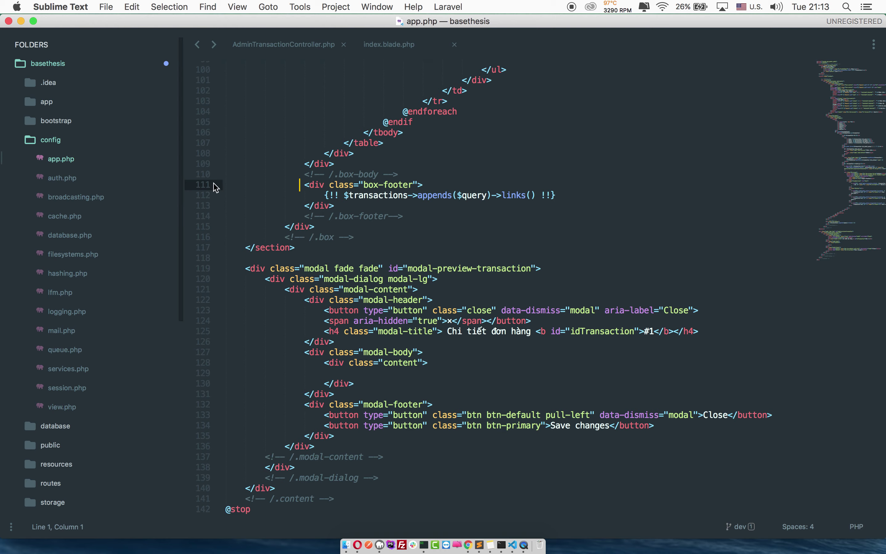
- Add Maatwebsite\Excel\ExcelServiceProvider::class after the Image provider, save, and fix its indentation
{"action": "scroll", "coordinate": [509, 234], "scroll_direction": "down", "scroll_amount": 10}
{"action": "scroll", "coordinate": [506, 237], "scroll_direction": "down", "scroll_amount": 10}
{"action": "scroll", "coordinate": [506, 237], "scroll_direction": "down", "scroll_amount": 15}
{"action": "scroll", "coordinate": [507, 256], "scroll_direction": "up", "scroll_amount": 3}
{"action": "scroll", "coordinate": [507, 279], "scroll_direction": "up", "scroll_amount": 2}
{"action": "left_click", "coordinate": [506, 289]}
{"action": "key", "text": "Return"}
{"action": "key", "text": "super+v"}
{"action": "key", "text": "super+s"}
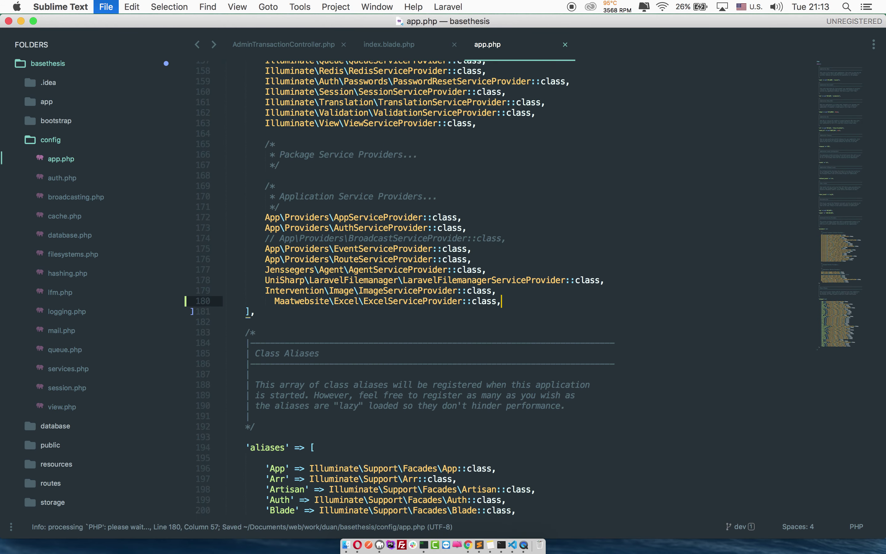
{"action": "left_click", "coordinate": [275, 301]}
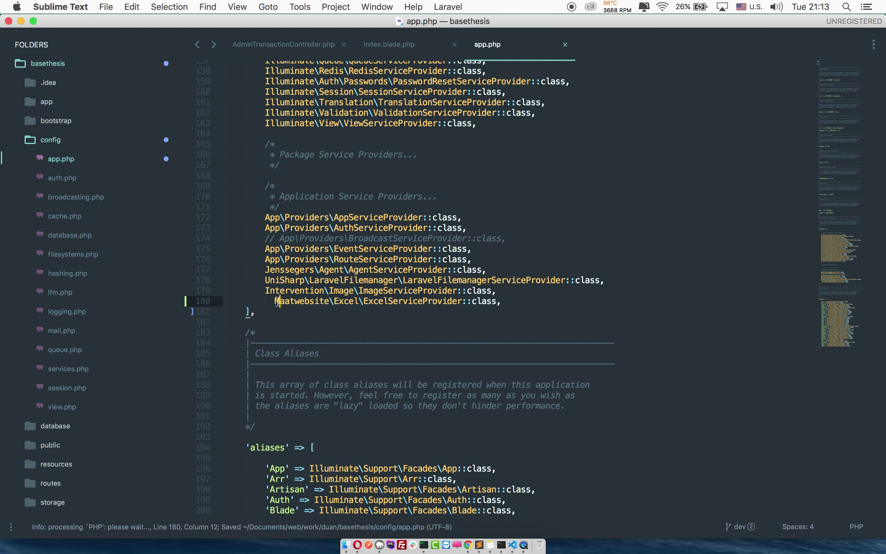
{"action": "key", "text": "BackSpace"}
- Add the 'Excel' => Maatwebsite\Excel\Facades\Excel alias after the Image alias and save
{"action": "key", "text": "ctrl+Right"}
{"action": "scroll", "coordinate": [321, 348], "scroll_direction": "down", "scroll_amount": 3}
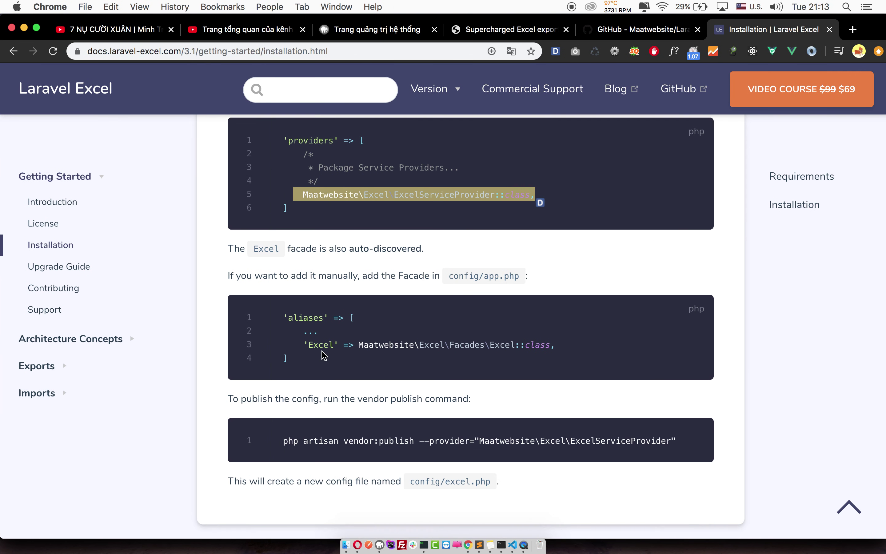
{"action": "left_click_drag", "start_coordinate": [300, 341], "coordinate": [583, 344]}
{"action": "key", "text": "super+c"}
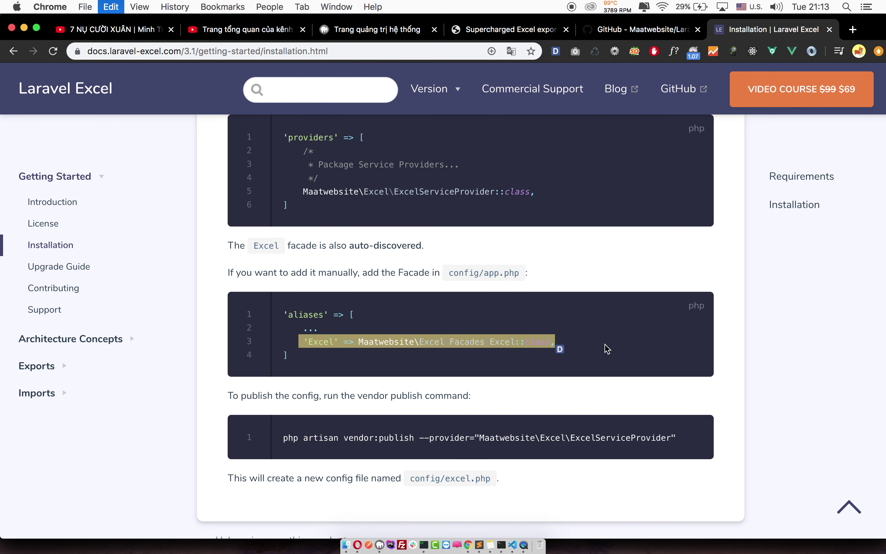
{"action": "key", "text": "ctrl+Left"}
{"action": "scroll", "coordinate": [489, 333], "scroll_direction": "down", "scroll_amount": 10}
{"action": "left_click", "coordinate": [532, 470]}
{"action": "key", "text": "Return"}
{"action": "key", "text": "super+v"}
{"action": "key", "text": "super+s"}
{"action": "left_click", "coordinate": [280, 478]}
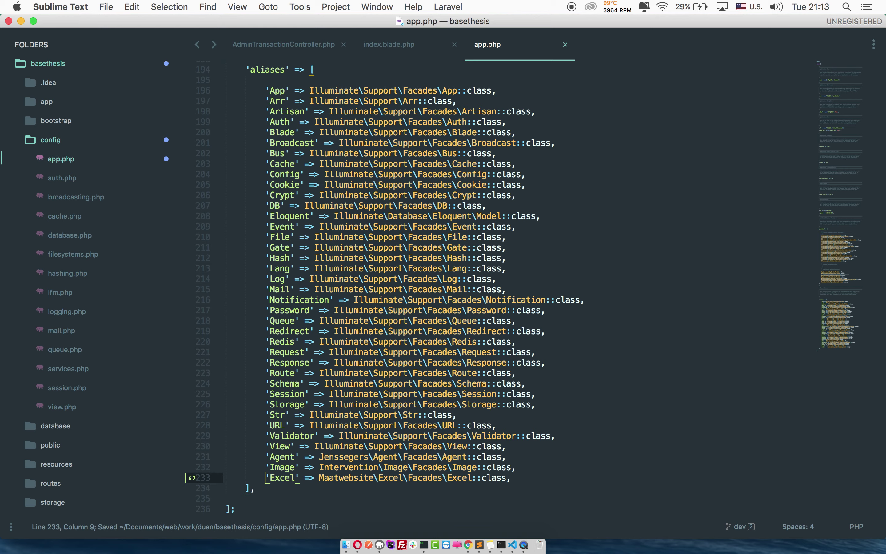
{"action": "key", "text": "ctrl+Right"}
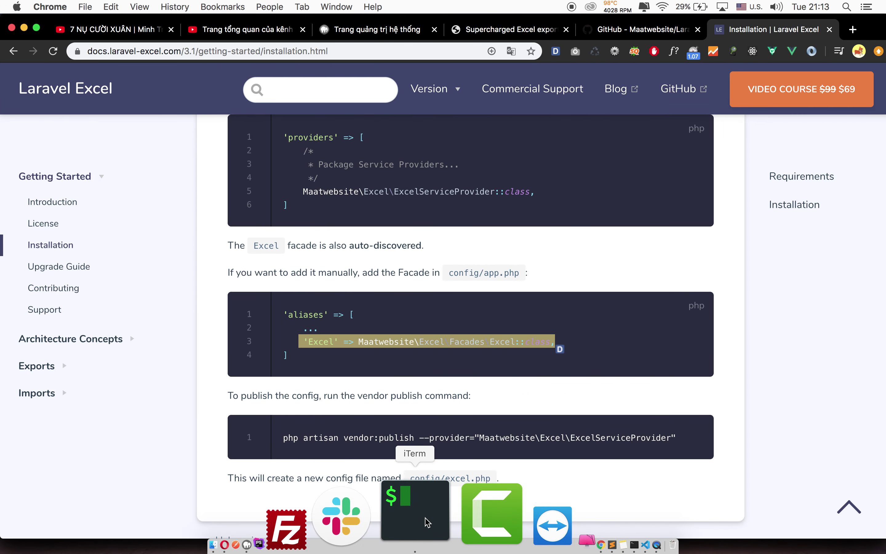
- Check composer's install progress, scroll the docs to the vendor:publish command, and return to the terminal
{"action": "left_click", "coordinate": [425, 509]}
{"action": "key", "text": "super+Tab"}
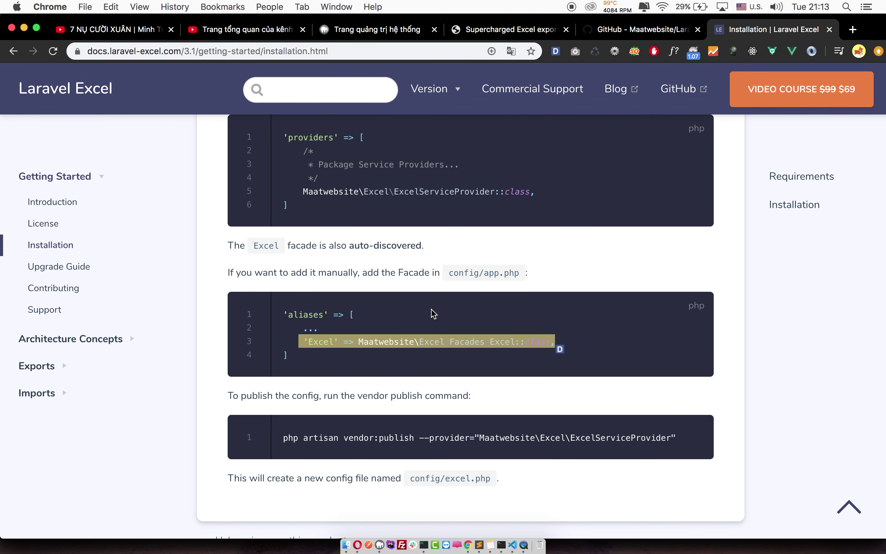
{"action": "scroll", "coordinate": [432, 311], "scroll_direction": "down", "scroll_amount": 3}
{"action": "scroll", "coordinate": [434, 314], "scroll_direction": "down", "scroll_amount": 4}
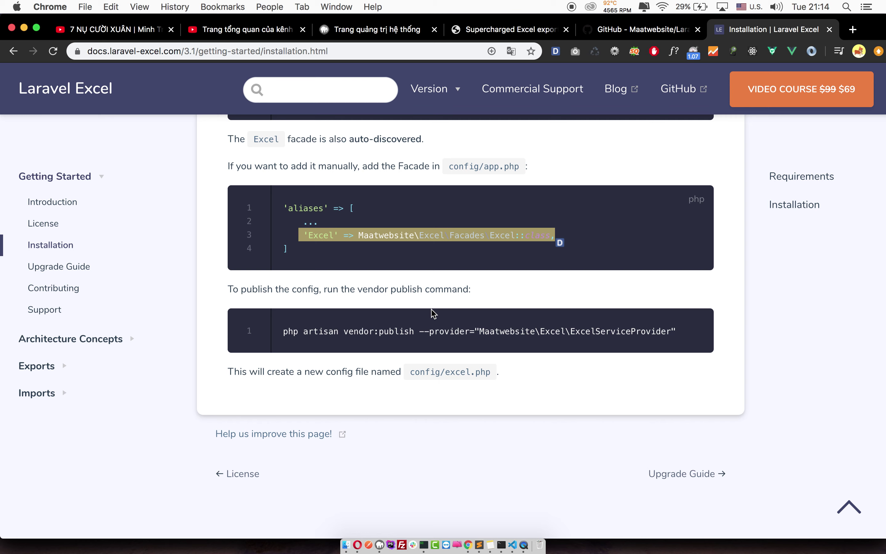
{"action": "key", "text": "super+Tab"}
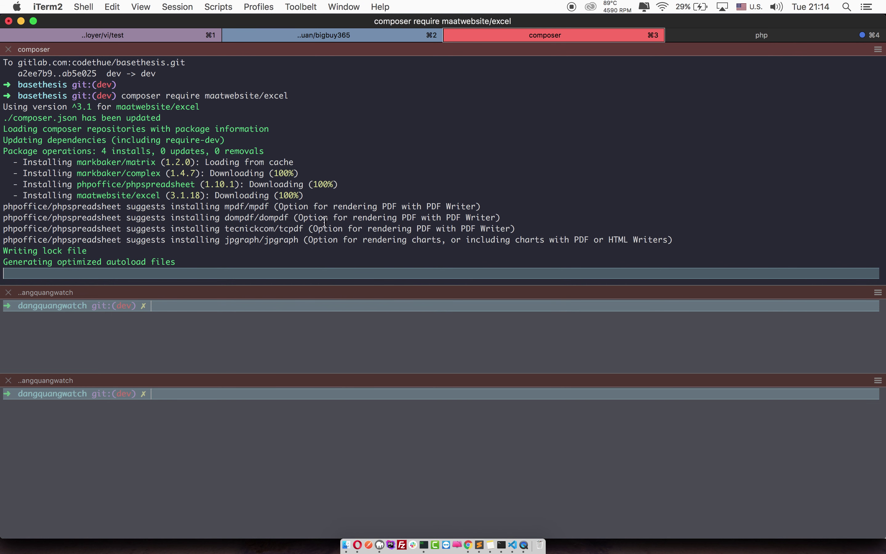
- Run php artisan vendor:publish --provider="Maatwebsite\Excel\ExcelServiceProvider", then return to the admin order list
{"action": "left_click_drag", "start_coordinate": [87, 162], "coordinate": [325, 192]}
{"action": "key", "text": "super+Tab"}
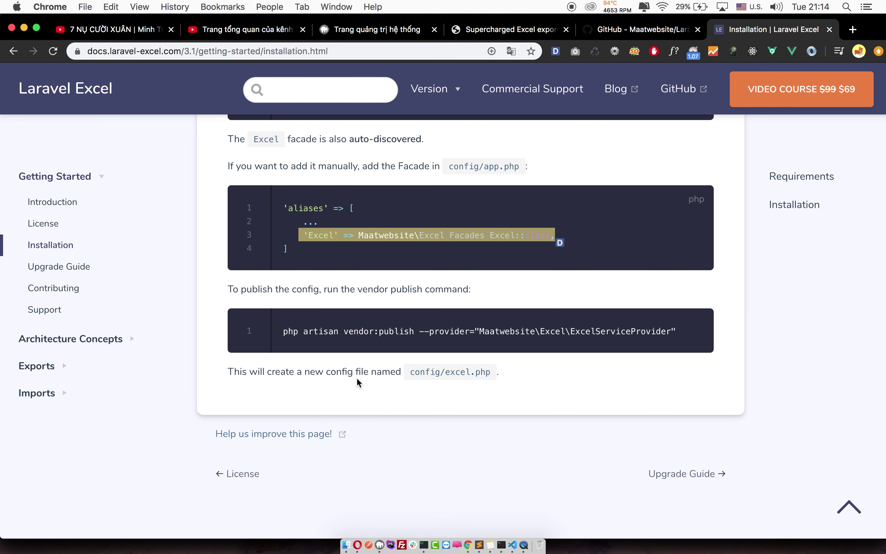
{"action": "left_click_drag", "start_coordinate": [284, 332], "coordinate": [686, 340]}
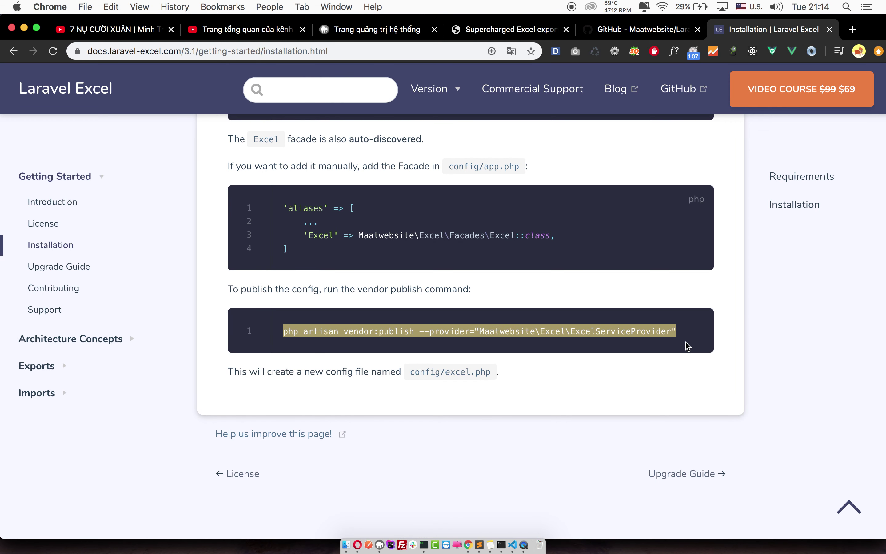
{"action": "key", "text": "super+Tab"}
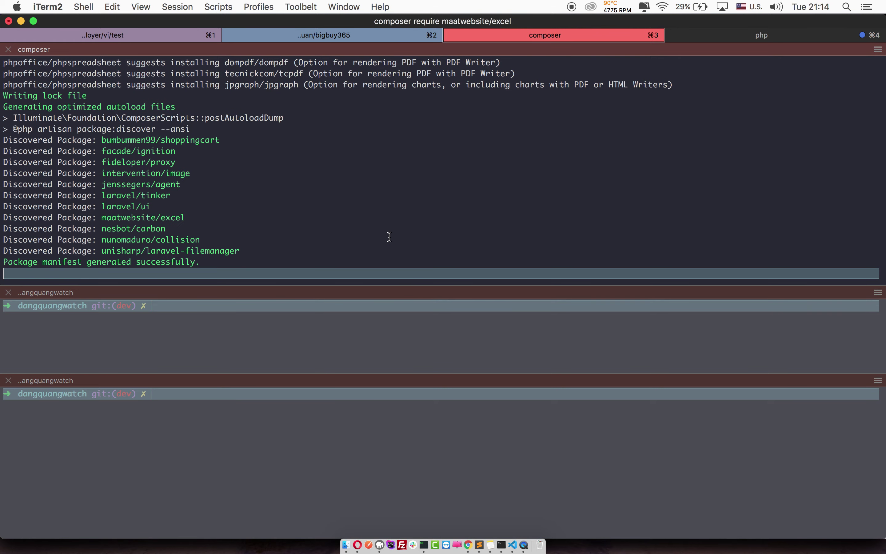
{"action": "type", "text": "php artisan vendor:publish --provider=\"Maatwebsite\\Excel\\ExcelServiceProvider\""}
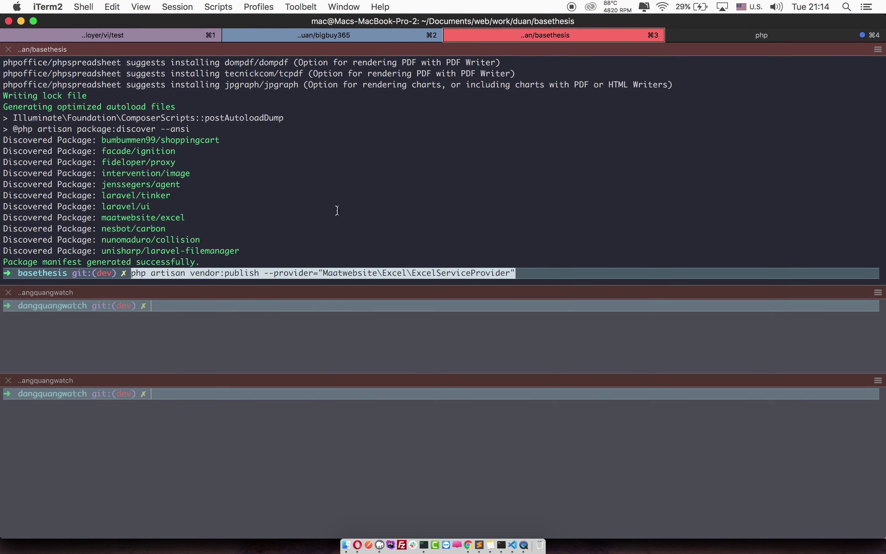
{"action": "key", "text": "Return"}
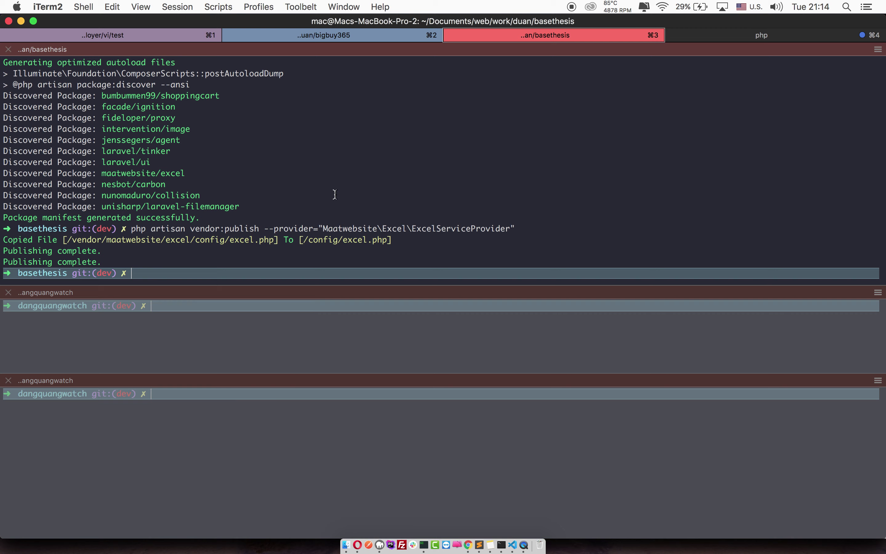
{"action": "key", "text": "super+Tab"}
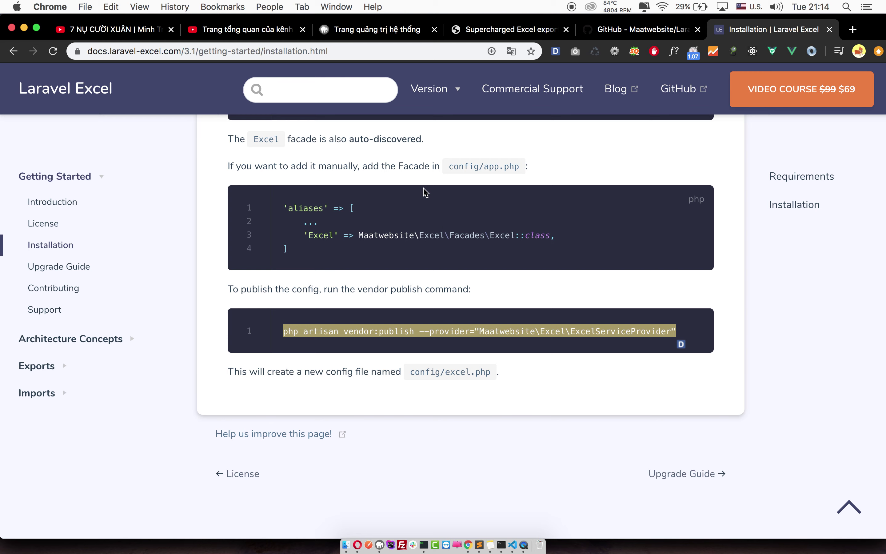
{"action": "left_click", "coordinate": [377, 31]}
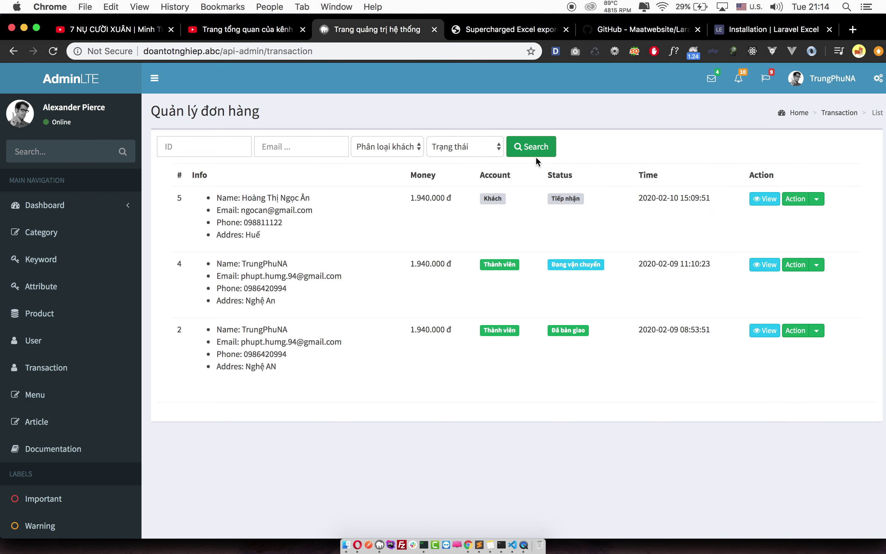